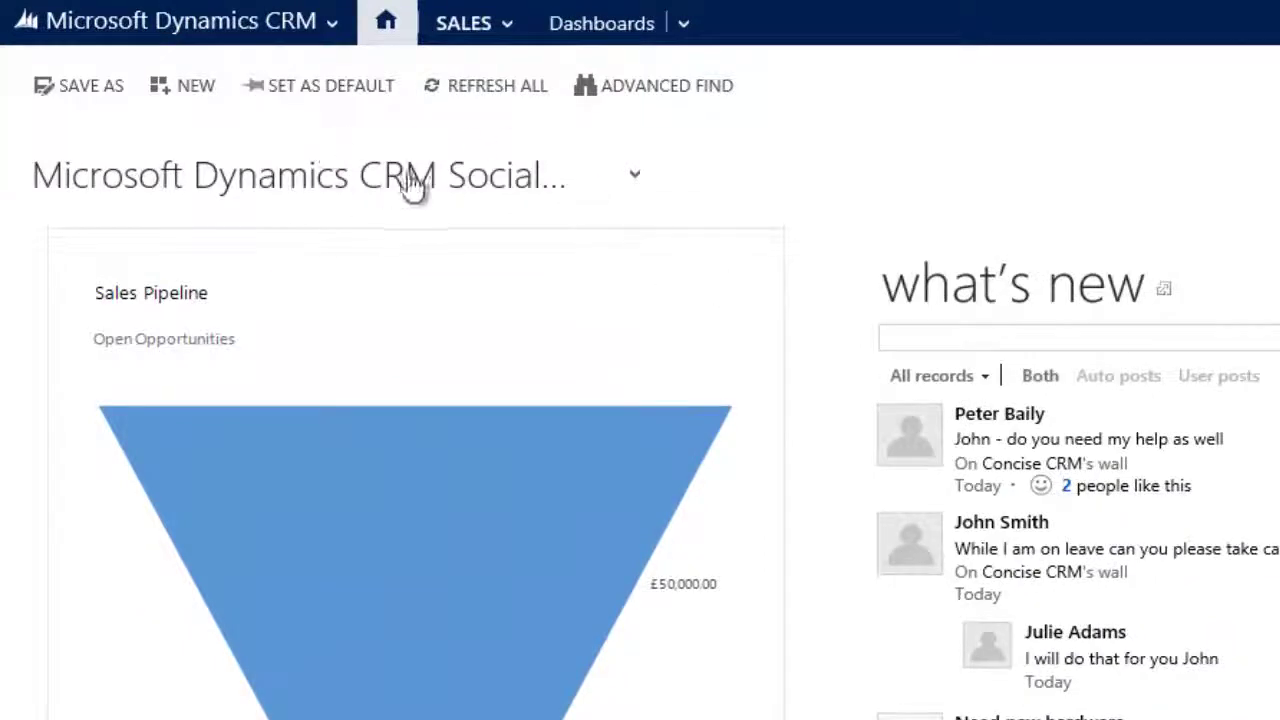
Switch the dashboard to Microsoft Dynamics CRM Social Overview from System Dashboards
{"action": "left_click", "coordinate": [634, 176]}
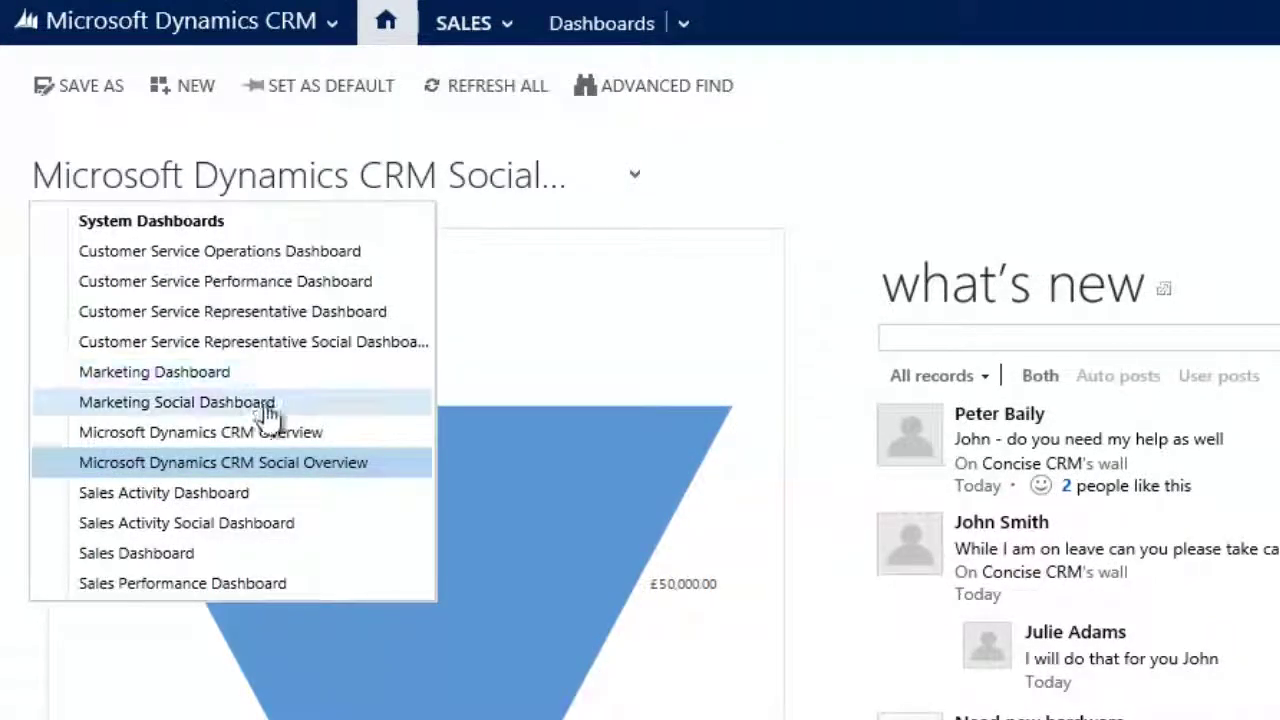
{"action": "left_click", "coordinate": [1270, 490]}
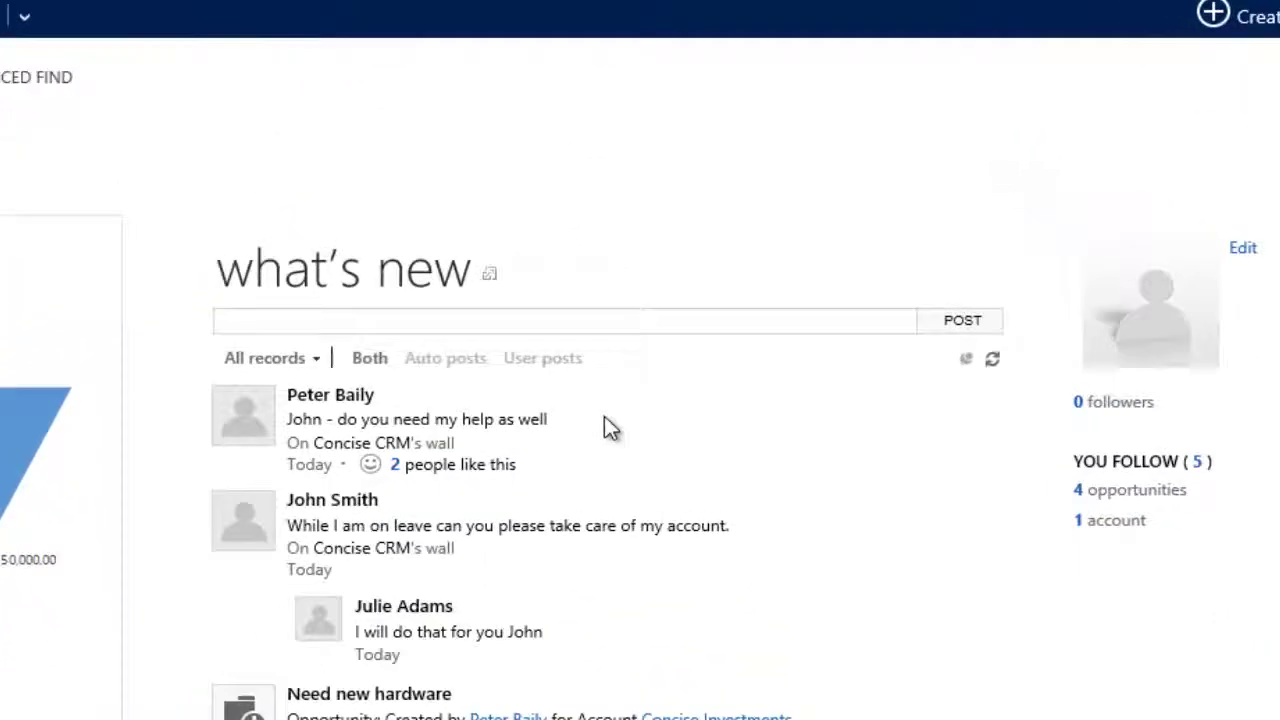
Compare the What's New feed under the Auto posts and User posts filters
{"action": "left_click", "coordinate": [425, 368]}
{"action": "left_click", "coordinate": [530, 370]}
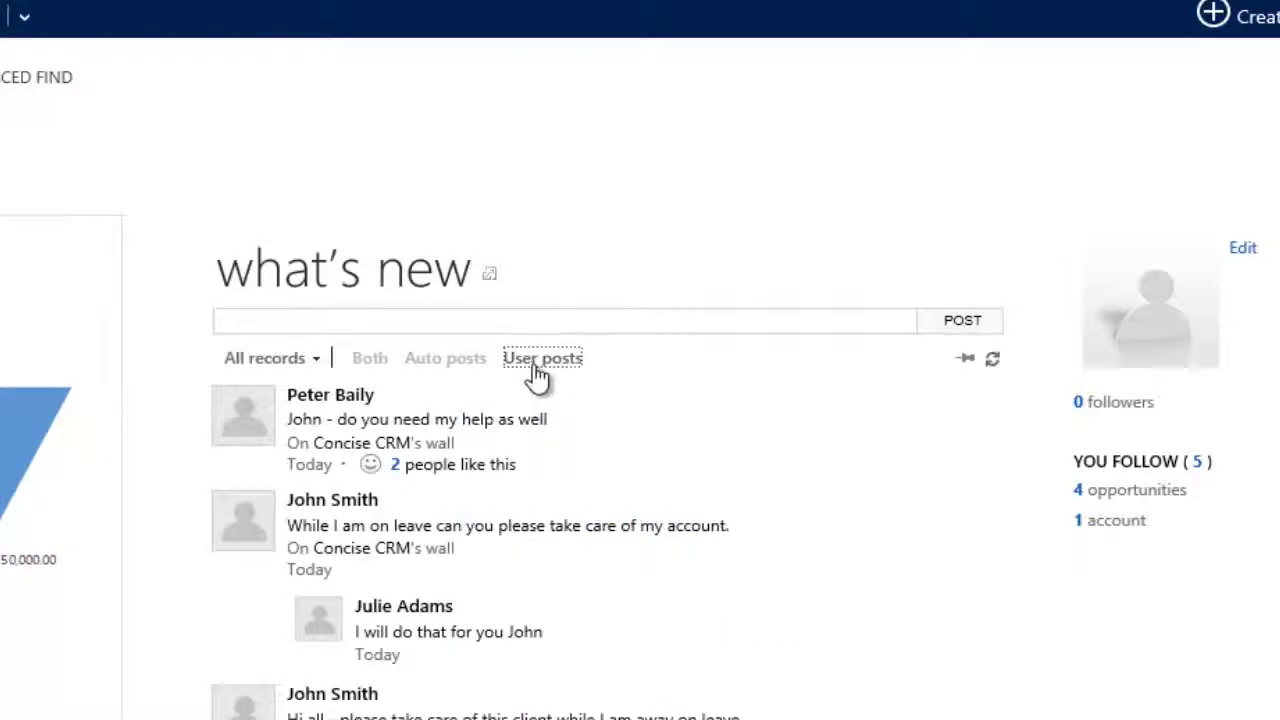
{"action": "left_click", "coordinate": [478, 370]}
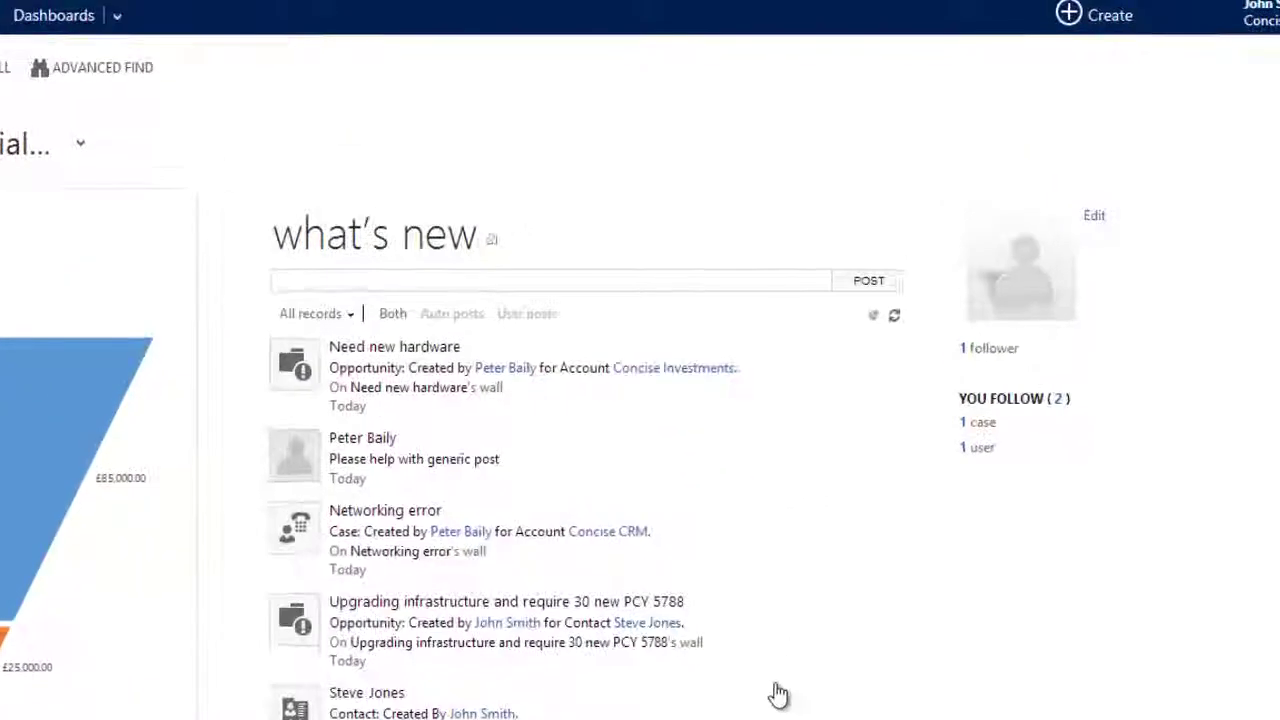
Publish the post 'Fire alarm test at 1pm!' to the What's New feed
{"action": "left_click", "coordinate": [566, 286]}
{"action": "type", "text": "Fire alarm test at 1pm"}
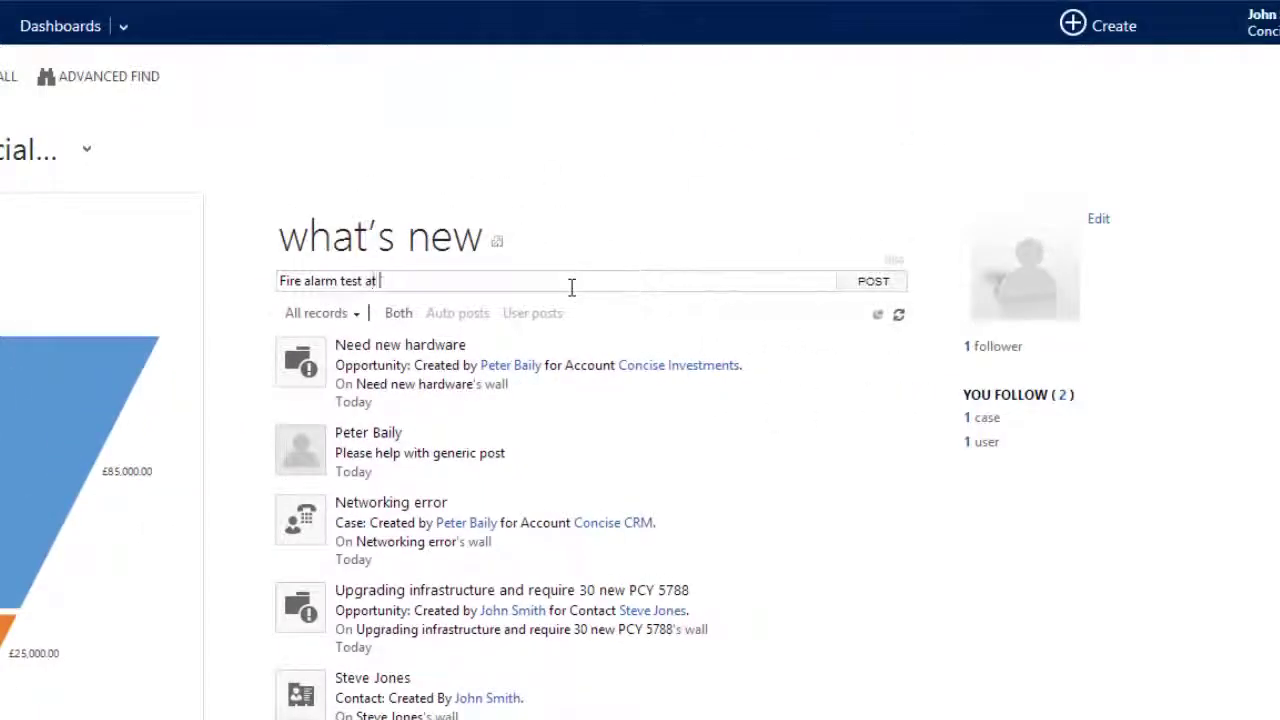
{"action": "type", "text": "!"}
{"action": "key", "text": "Return"}
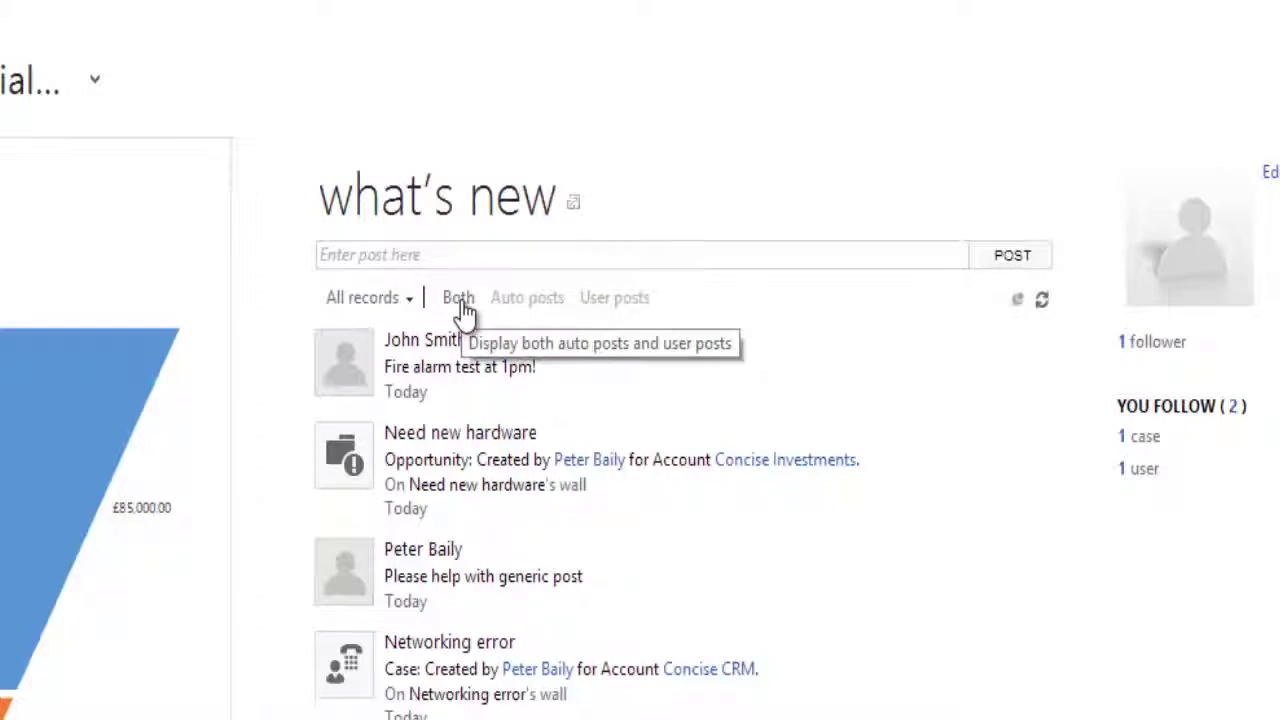
Switch between Auto and User posts, then review and close the followed-users list
{"action": "left_click", "coordinate": [543, 302]}
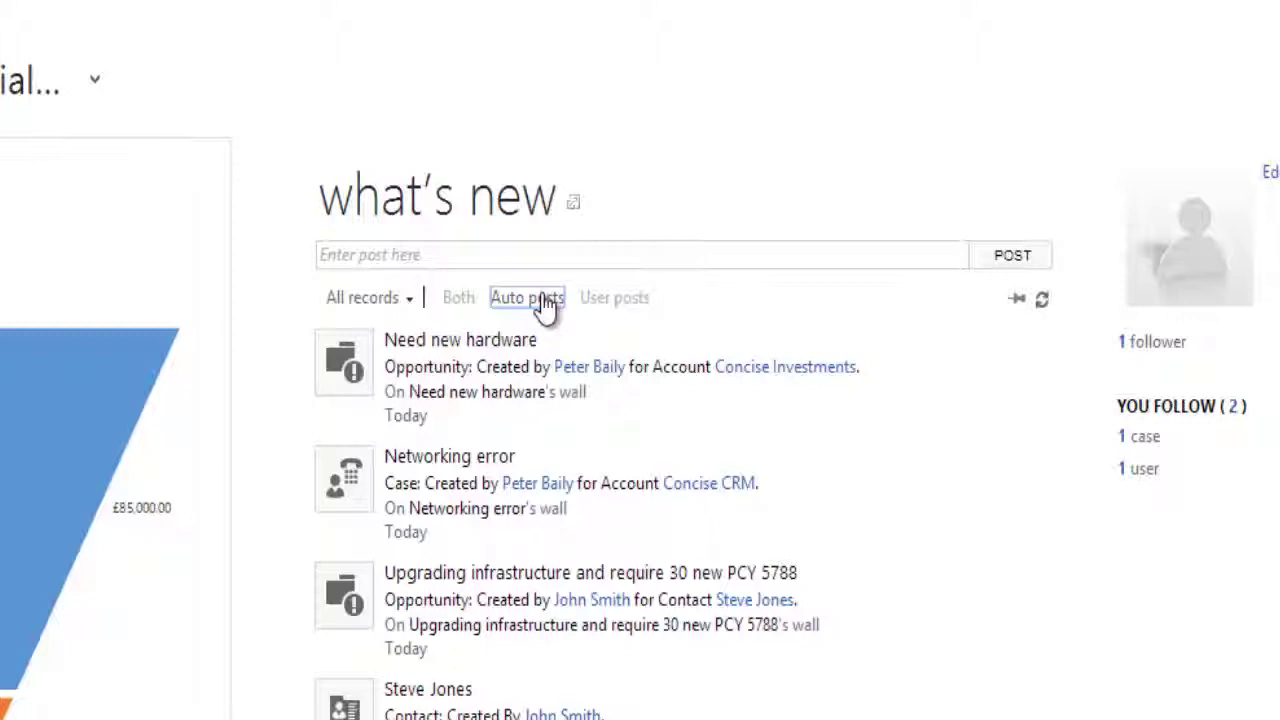
{"action": "left_click", "coordinate": [598, 305]}
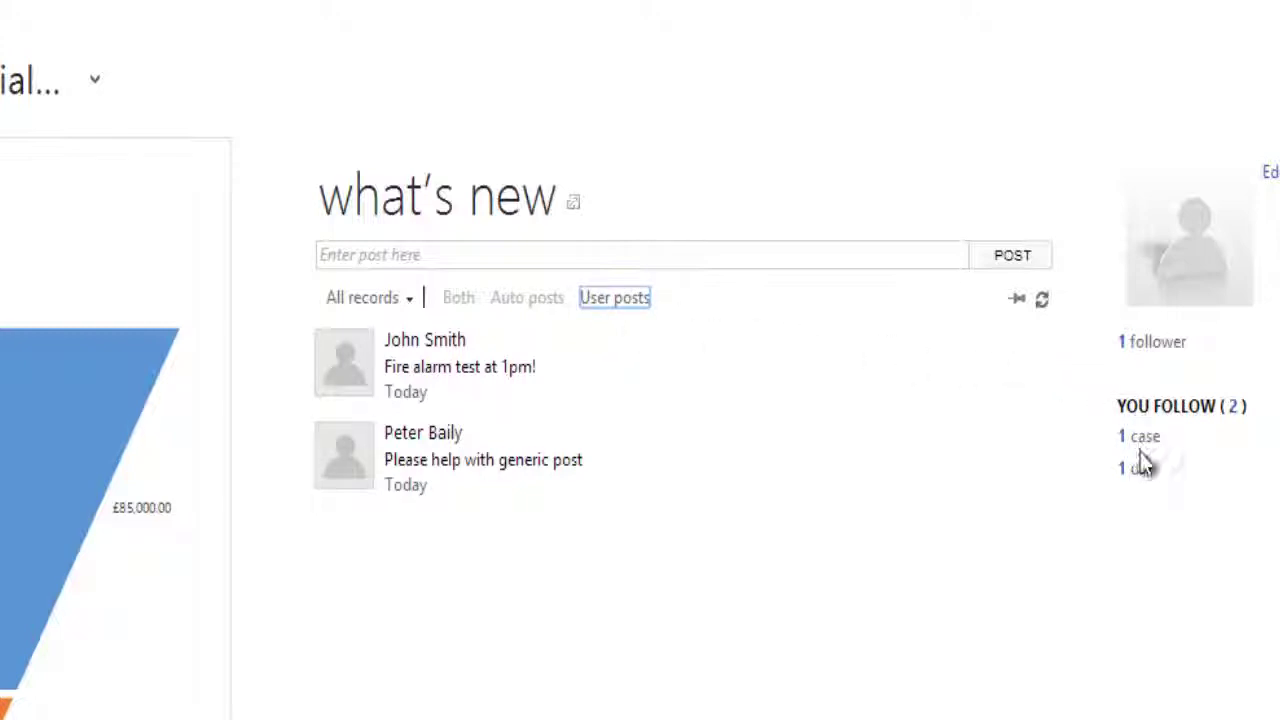
{"action": "left_click", "coordinate": [1140, 468]}
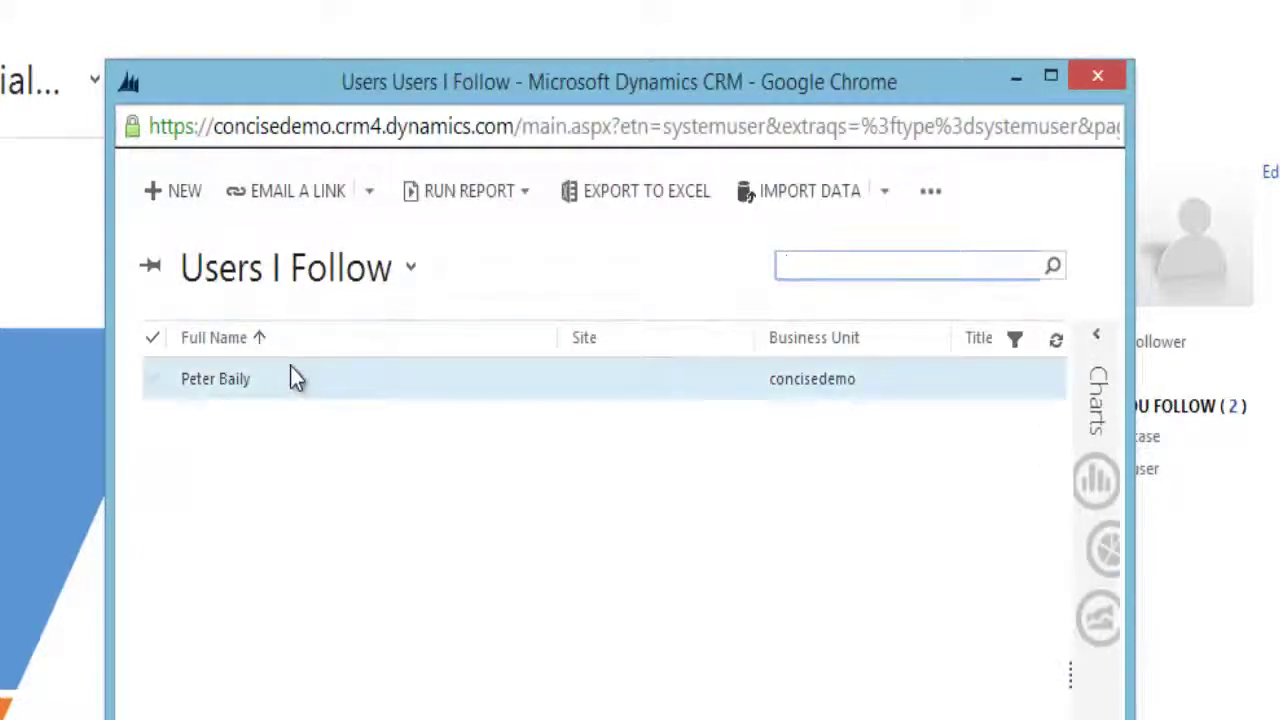
{"action": "left_click", "coordinate": [1098, 78]}
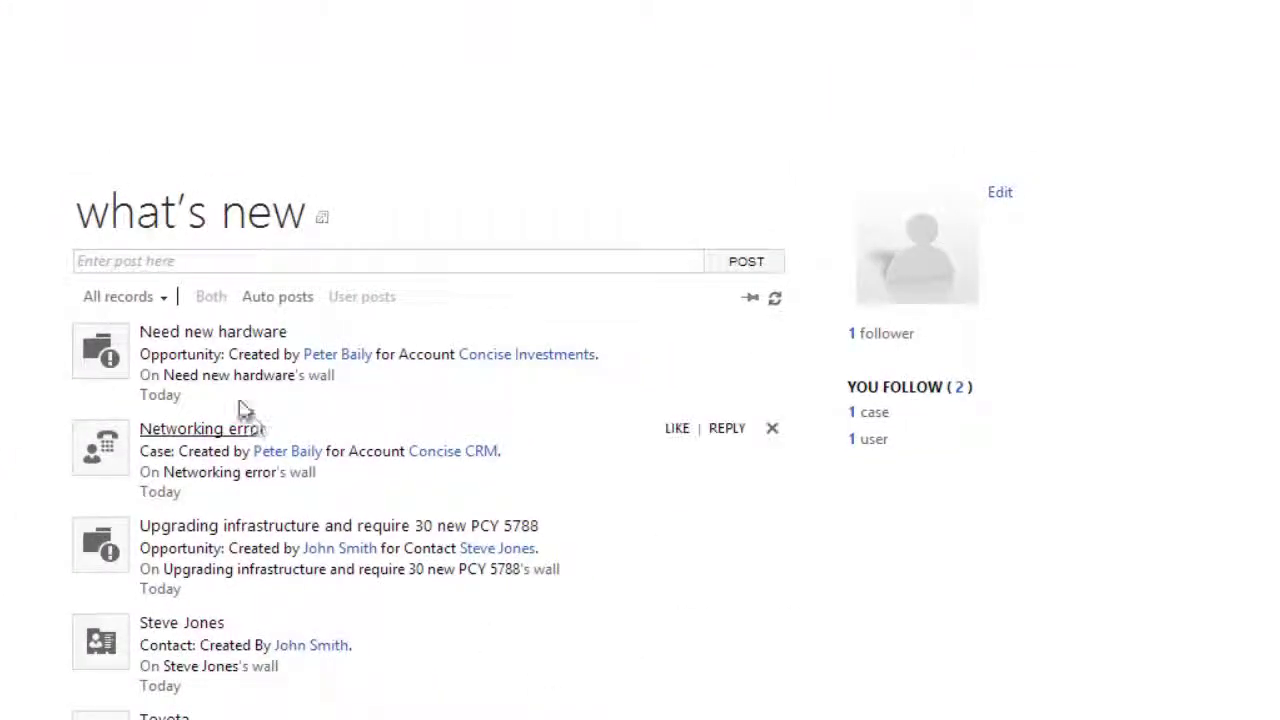
{"action": "left_click", "coordinate": [168, 298]}
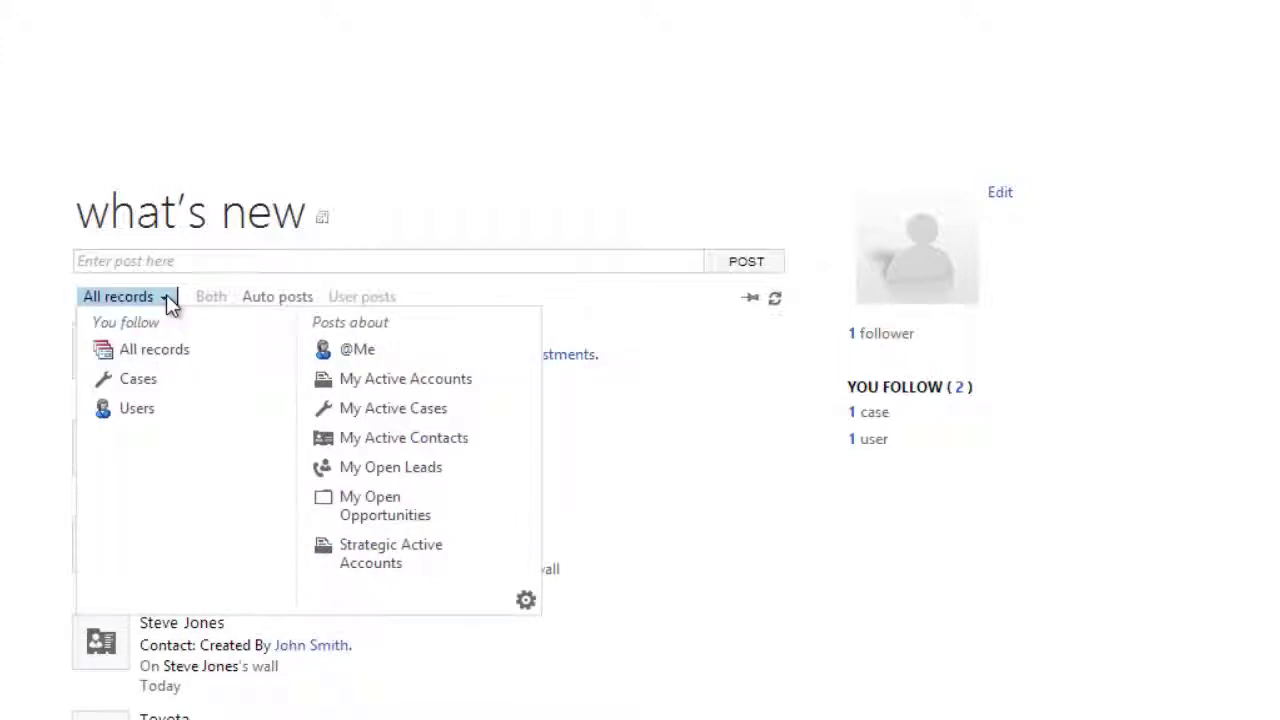
{"action": "left_click", "coordinate": [360, 354]}
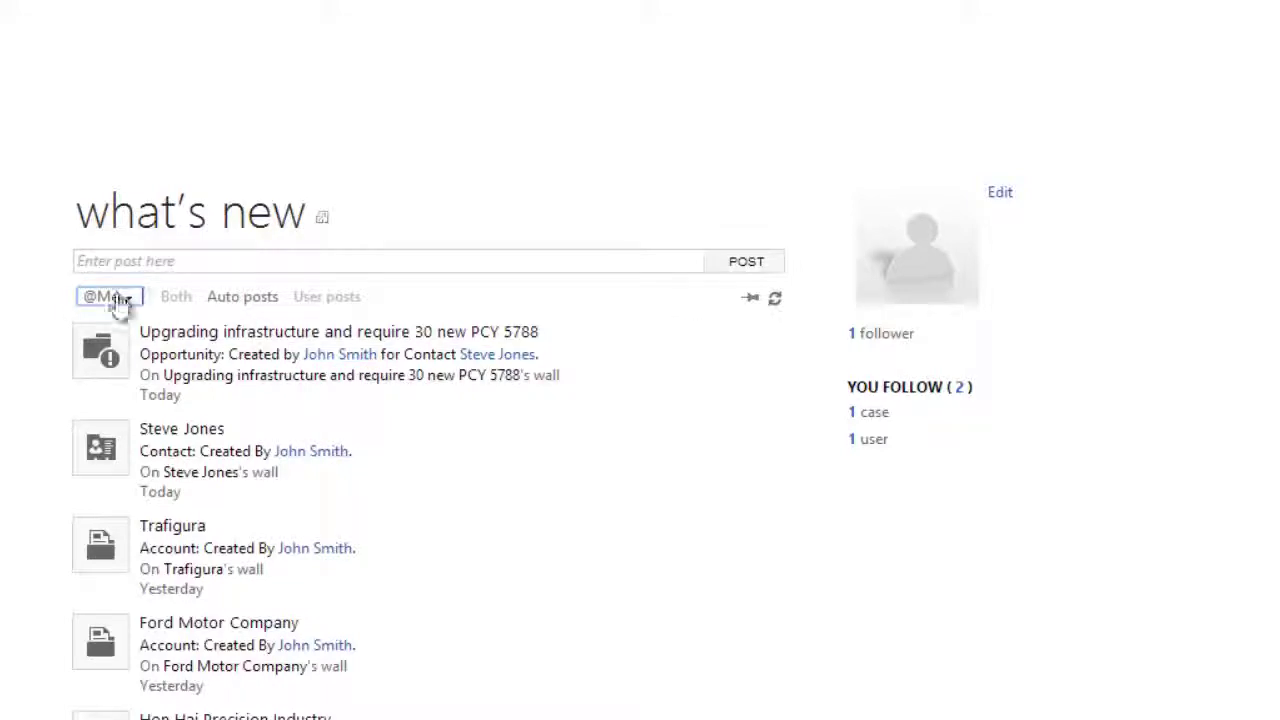
{"action": "left_click", "coordinate": [114, 296]}
{"action": "left_click", "coordinate": [356, 343]}
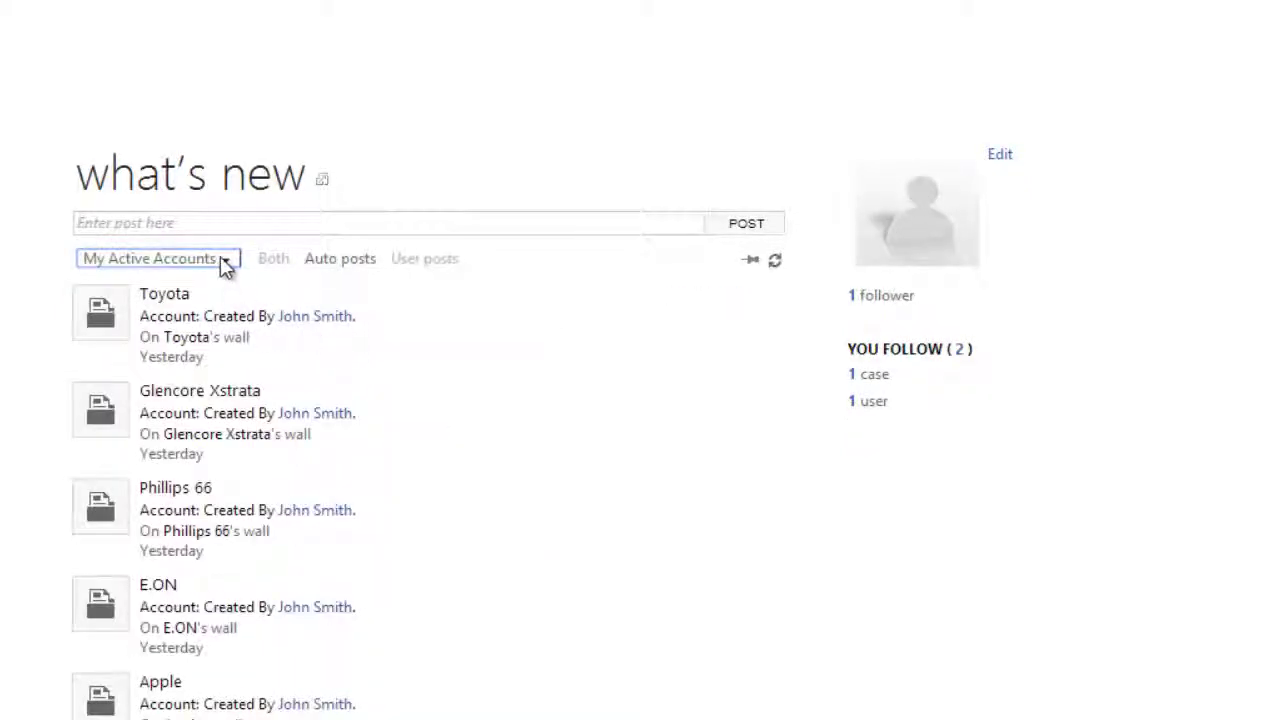
{"action": "left_click", "coordinate": [224, 261]}
{"action": "left_click", "coordinate": [367, 370]}
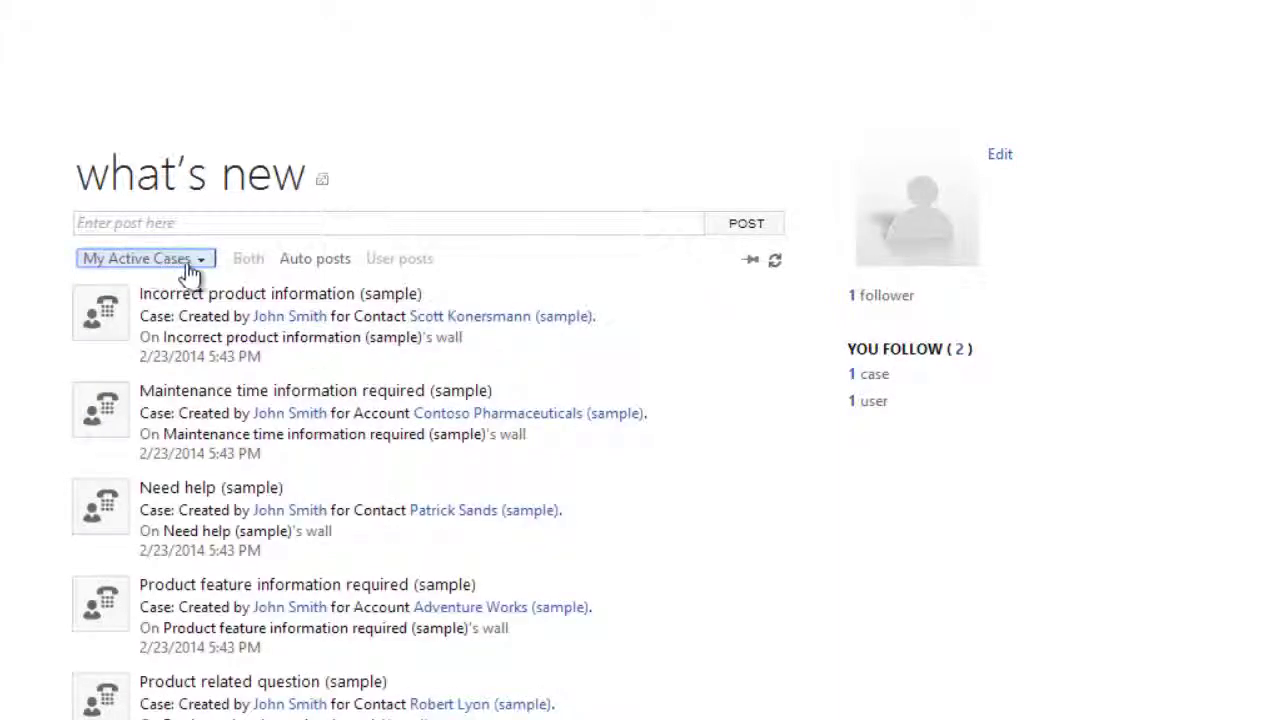
{"action": "left_click", "coordinate": [389, 262]}
{"action": "left_click", "coordinate": [331, 262]}
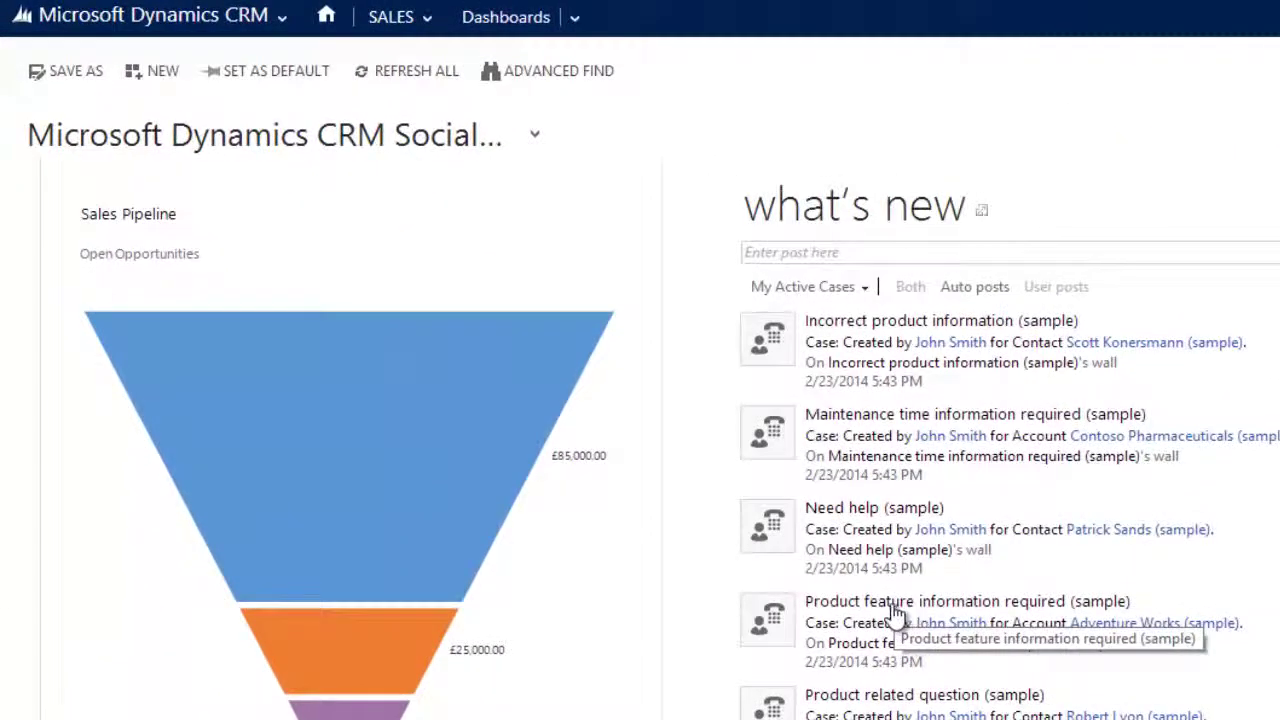
Open the Concise account record from the recent Sales accounts
{"action": "left_click", "coordinate": [428, 26]}
{"action": "left_click", "coordinate": [962, 114]}
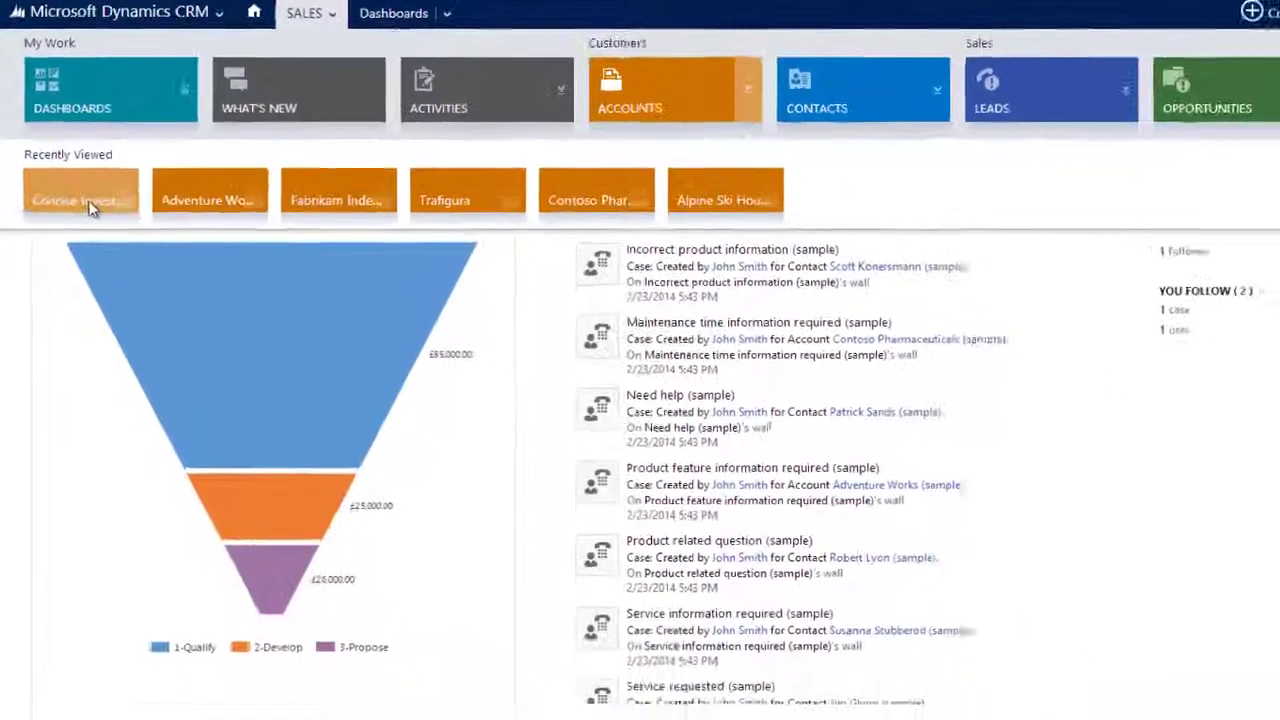
{"action": "left_click", "coordinate": [104, 244]}
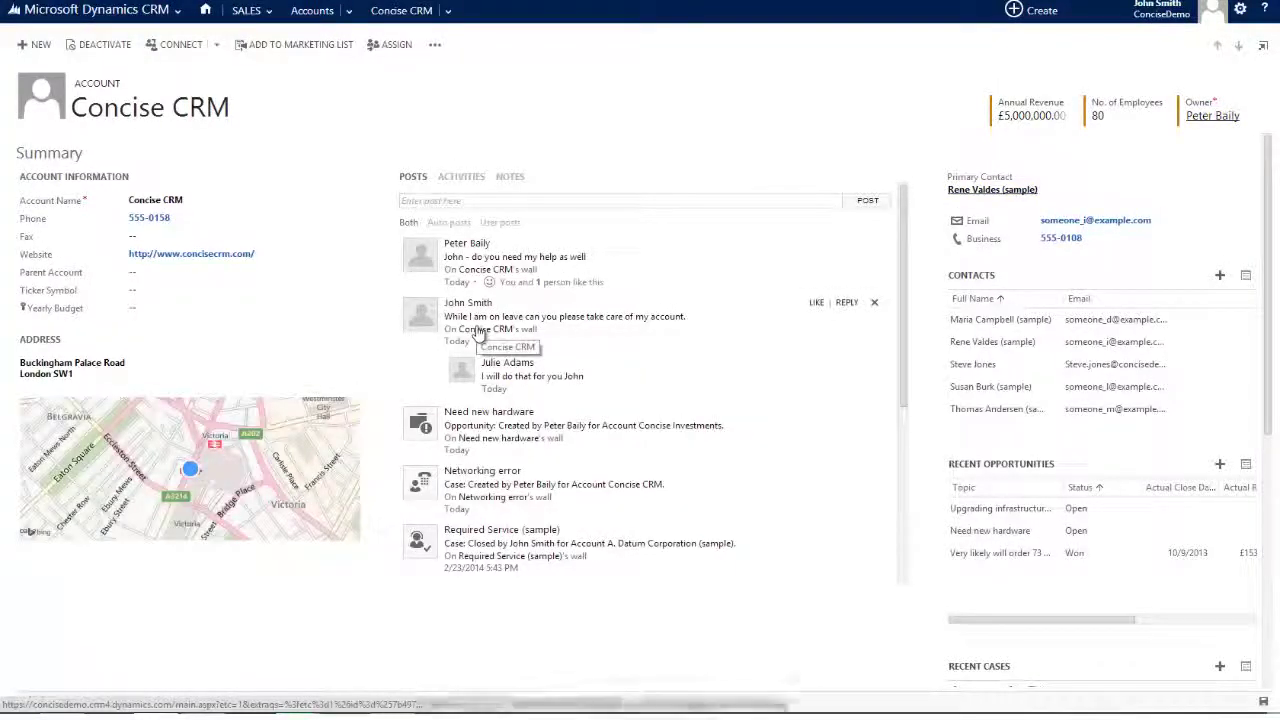
Cycle the account wall's post filters and like the user post offering help
{"action": "left_click", "coordinate": [500, 222]}
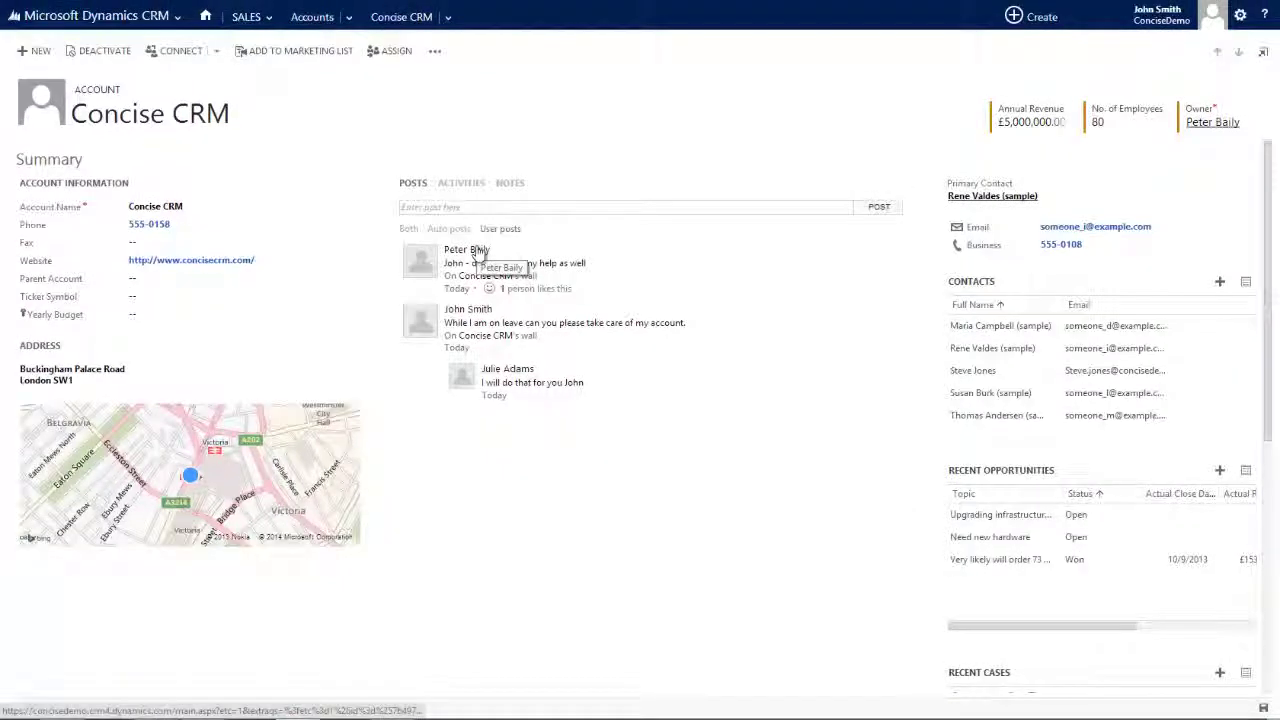
{"action": "mouse_move", "coordinate": [512, 262]}
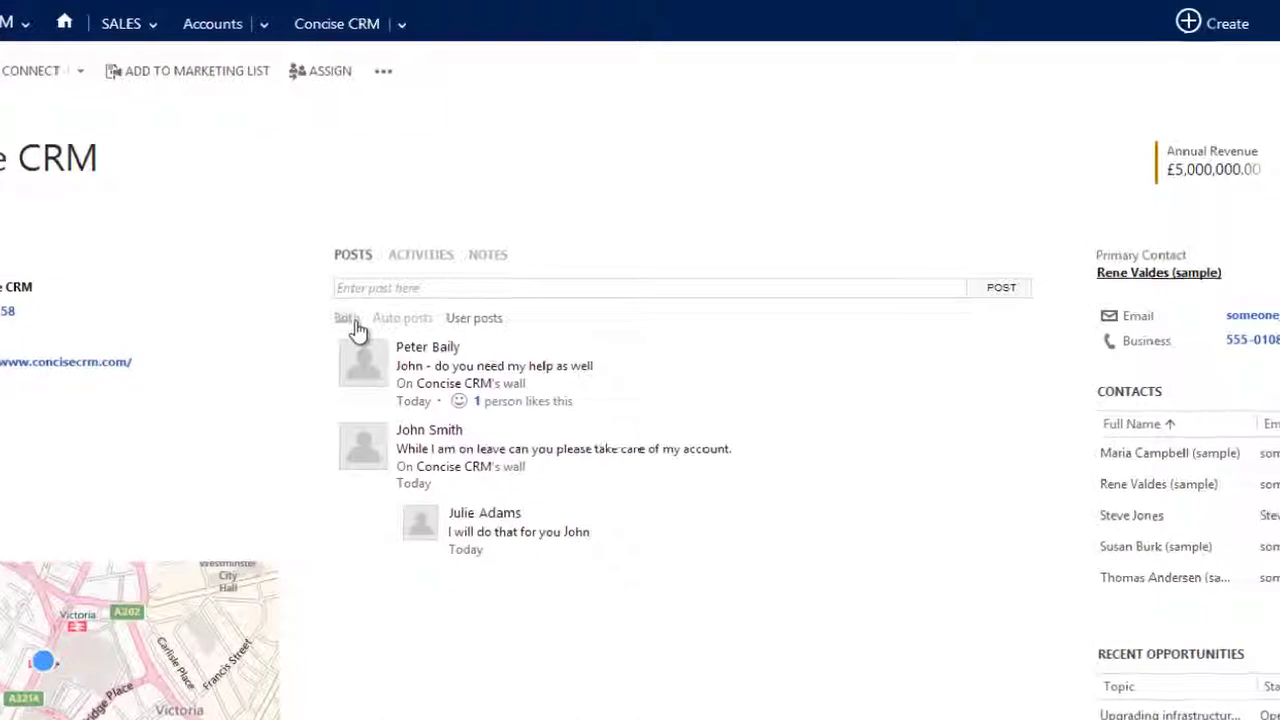
{"action": "left_click", "coordinate": [344, 323]}
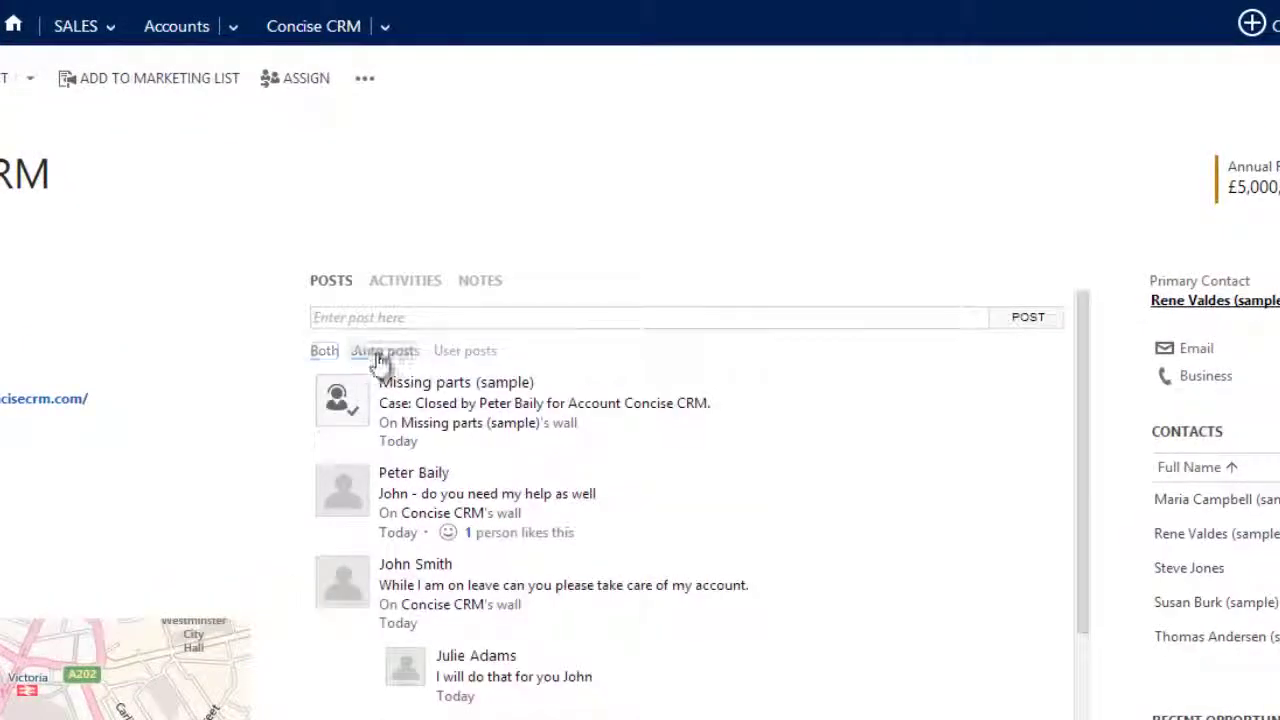
{"action": "left_click", "coordinate": [382, 354]}
{"action": "left_click", "coordinate": [457, 355]}
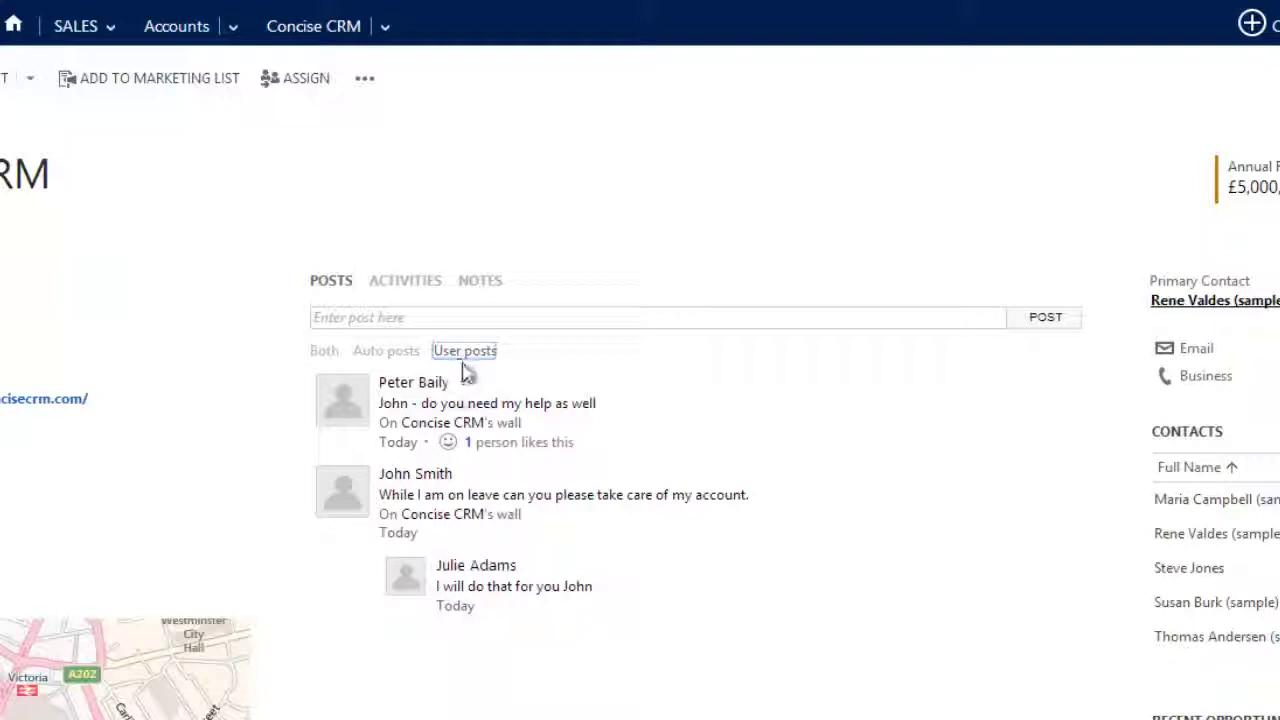
{"action": "mouse_move", "coordinate": [480, 410]}
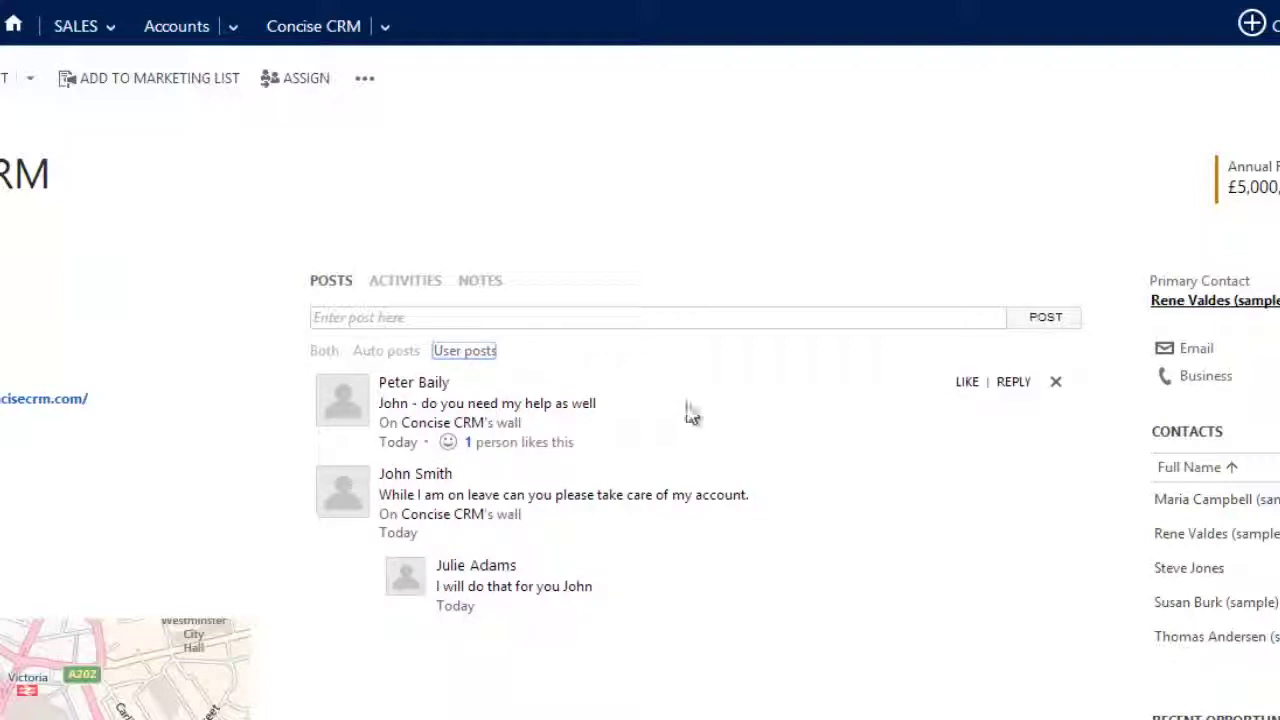
{"action": "left_click", "coordinate": [968, 385]}
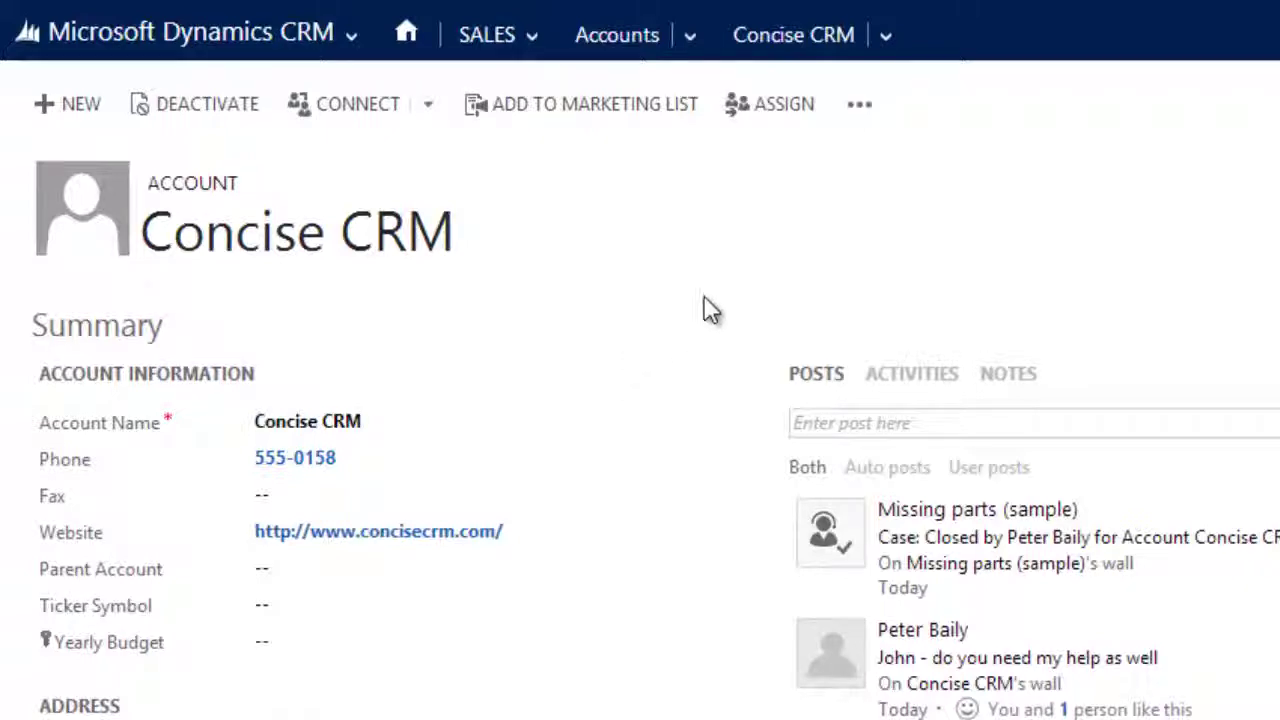
Follow the Concise CRM account via its overflow menu
{"action": "left_click", "coordinate": [859, 104]}
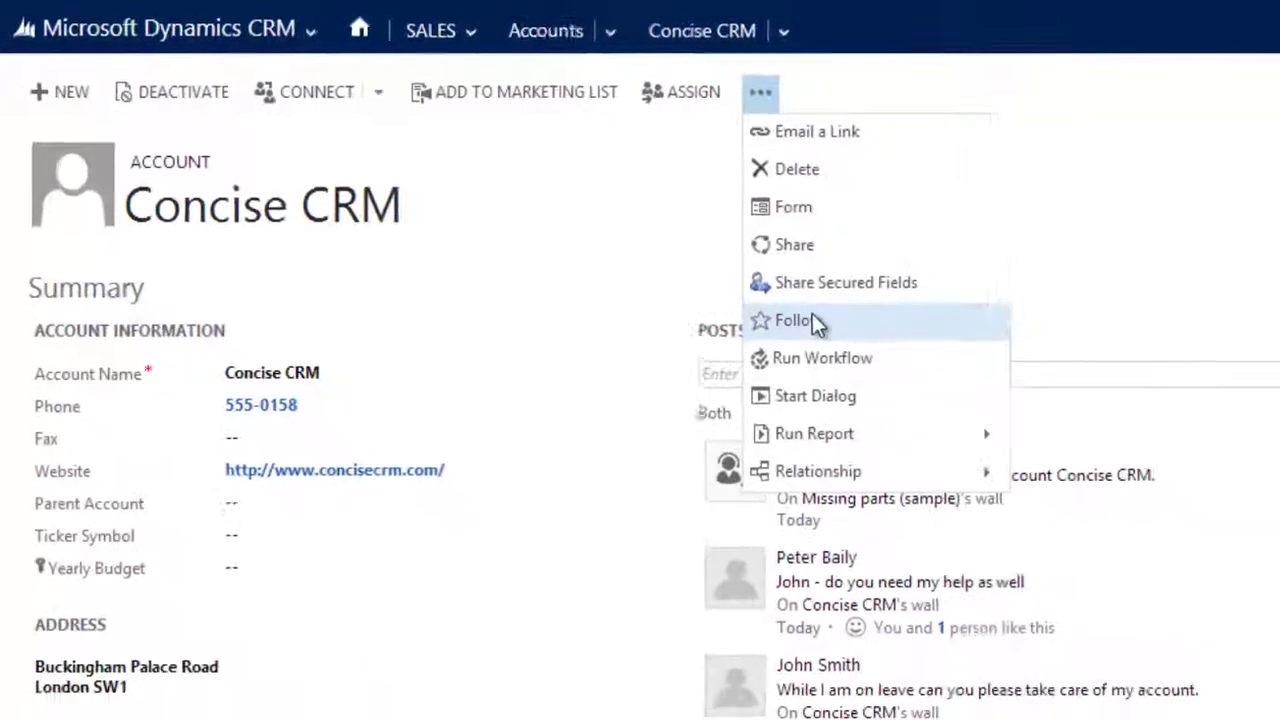
{"action": "left_click", "coordinate": [797, 314]}
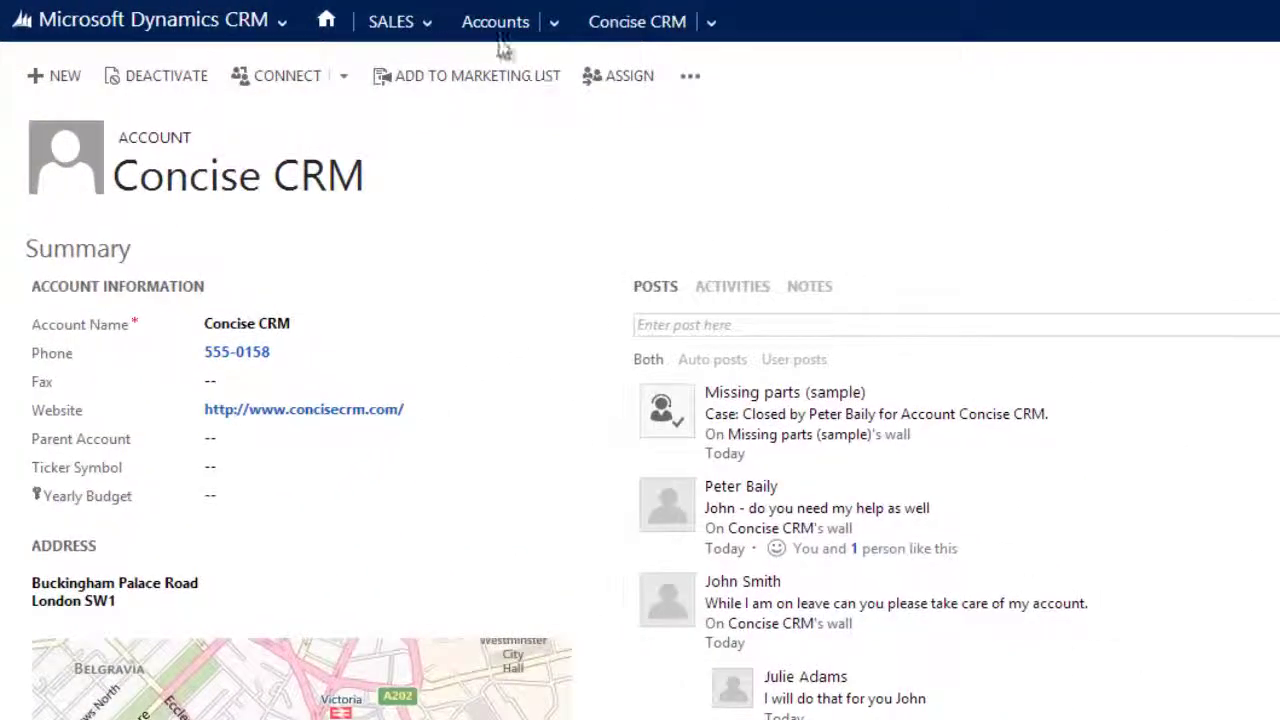
Follow the Apple, BP, Cargill and China National Petroleum Corporation accounts together
{"action": "left_click", "coordinate": [495, 24]}
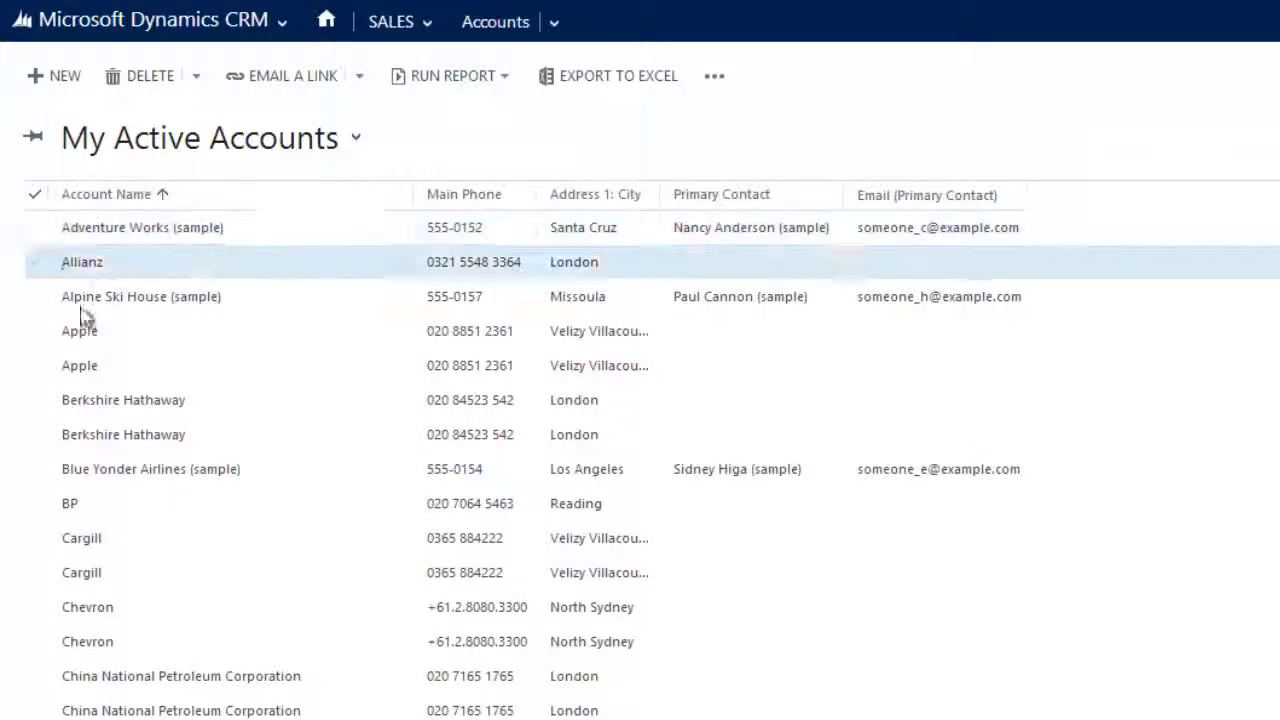
{"action": "left_click", "coordinate": [37, 333]}
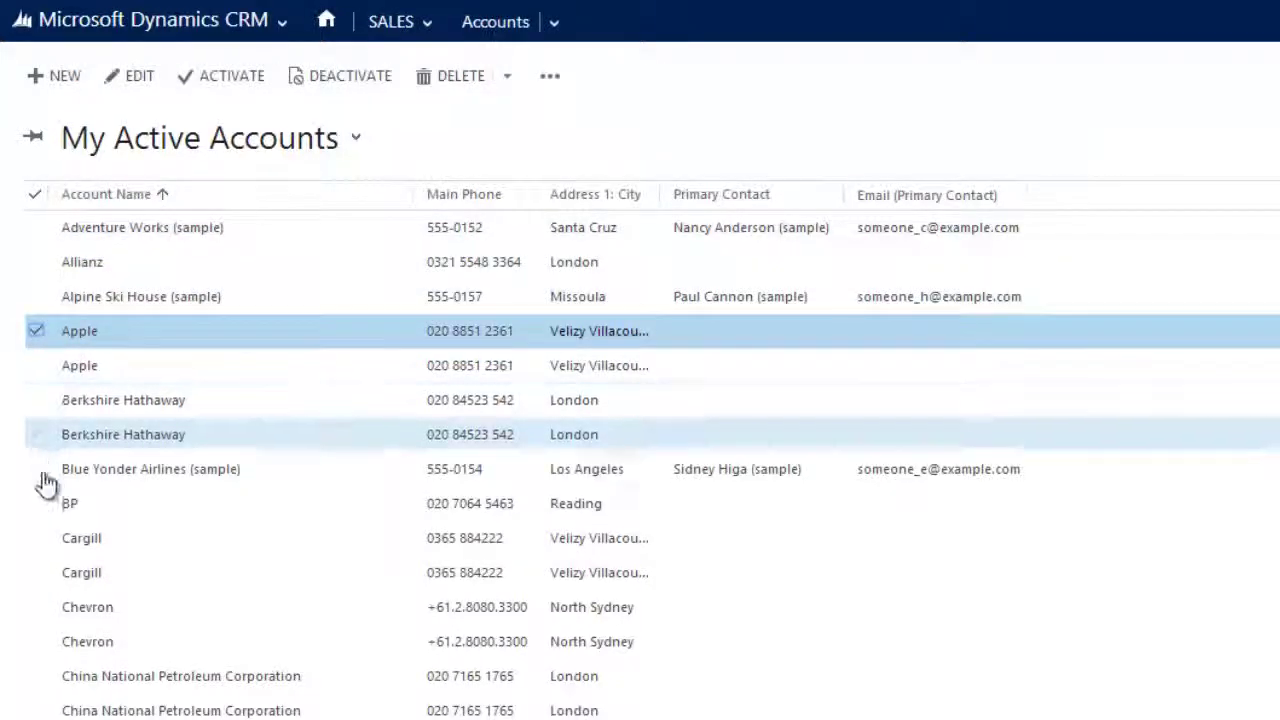
{"action": "left_click", "coordinate": [38, 503]}
{"action": "left_click", "coordinate": [38, 576]}
{"action": "left_click", "coordinate": [38, 688]}
{"action": "left_click", "coordinate": [551, 88]}
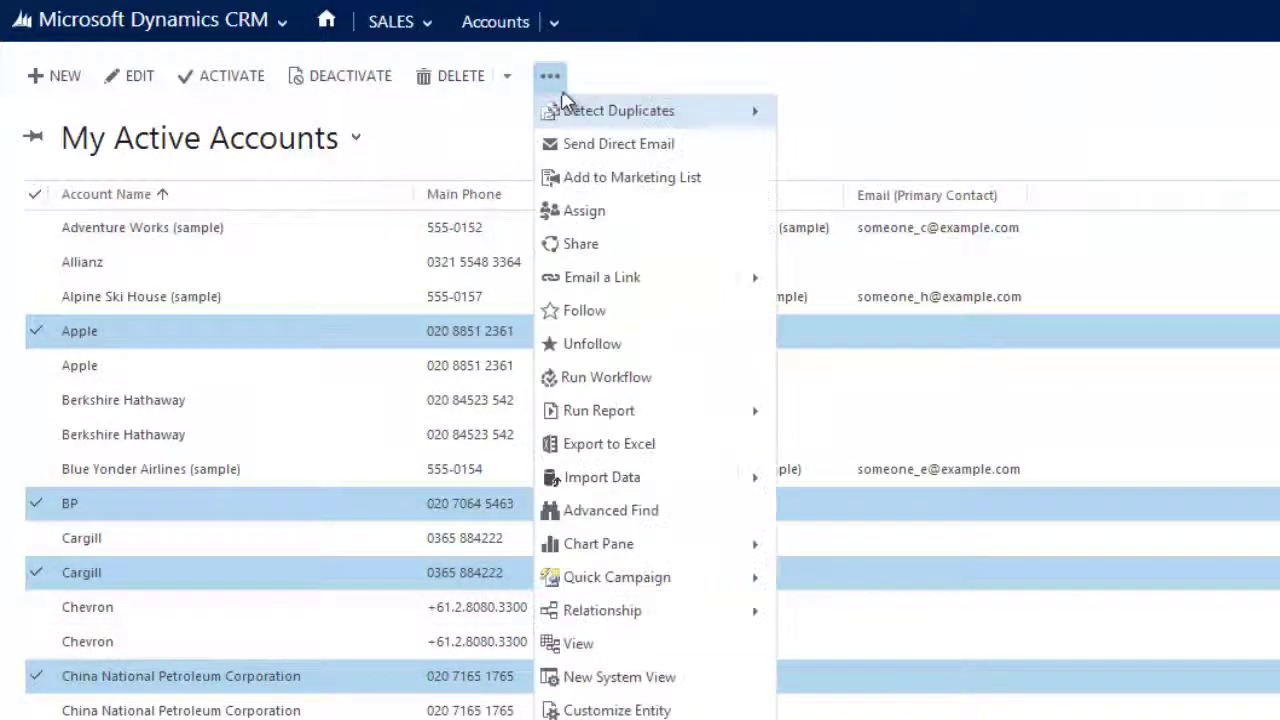
{"action": "left_click", "coordinate": [585, 308]}
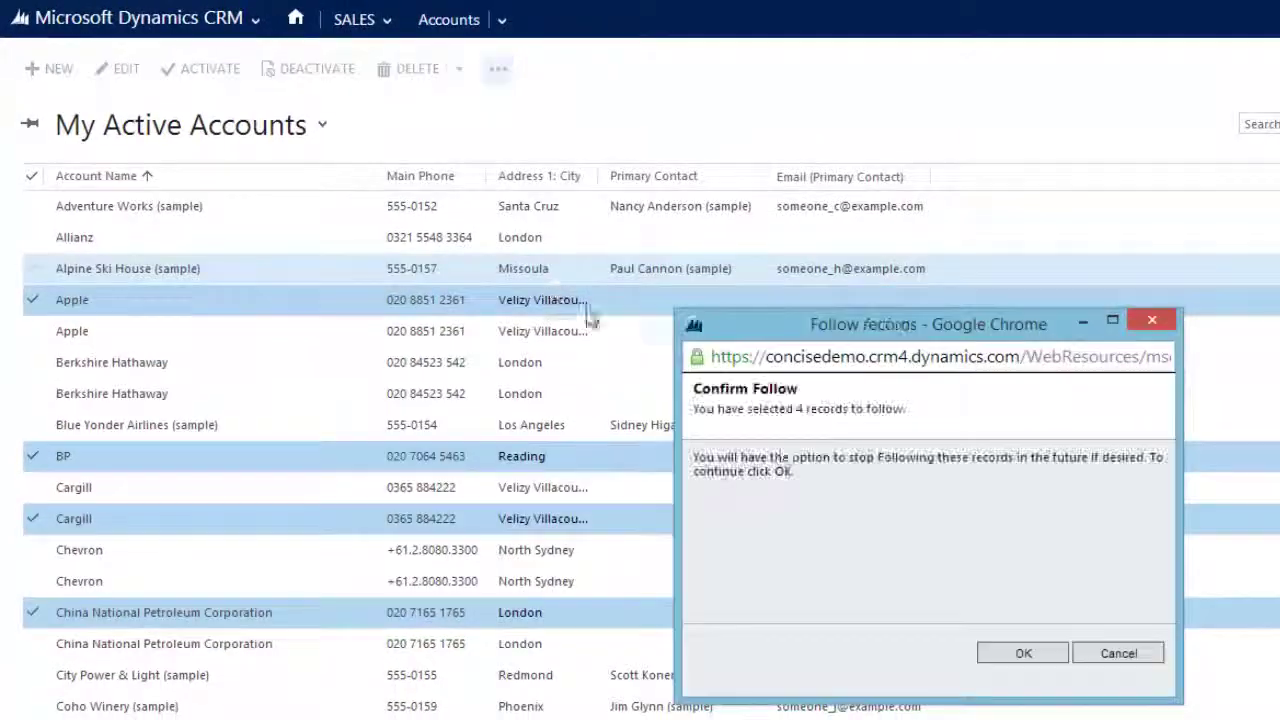
{"action": "left_click", "coordinate": [1030, 655]}
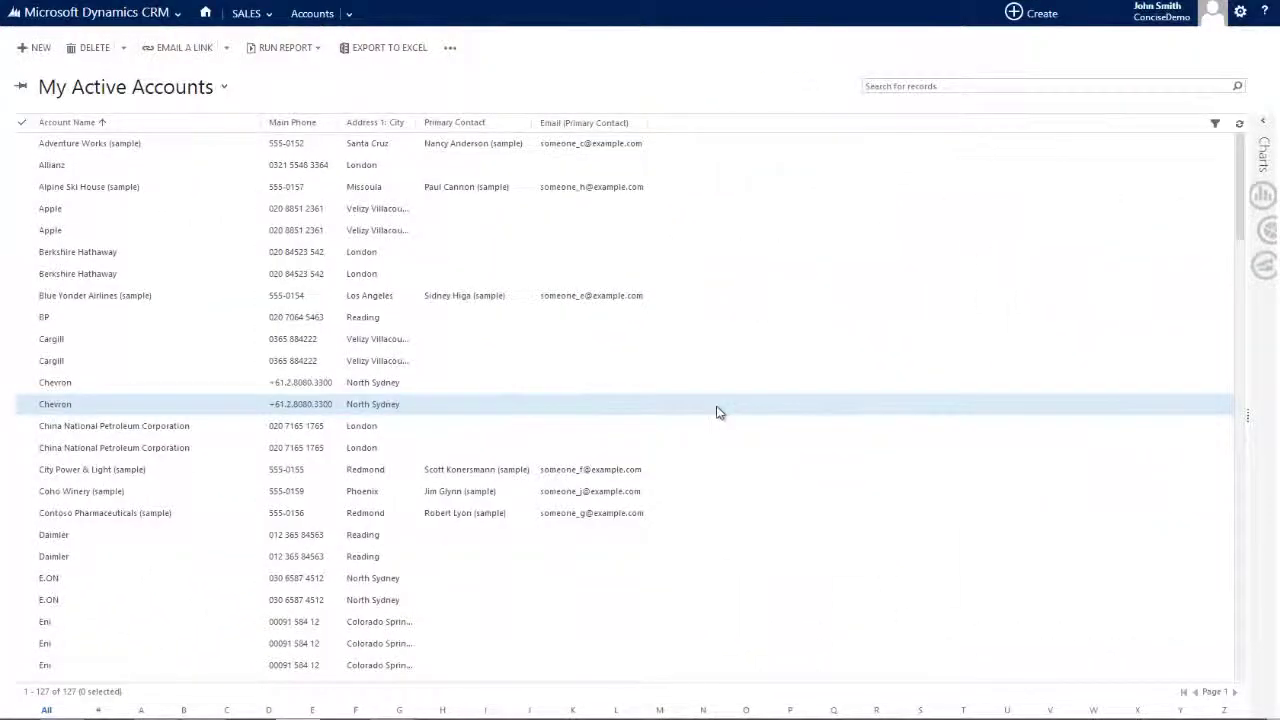
Return to the home dashboard and review the 5 followed accounts
{"action": "left_click", "coordinate": [210, 20]}
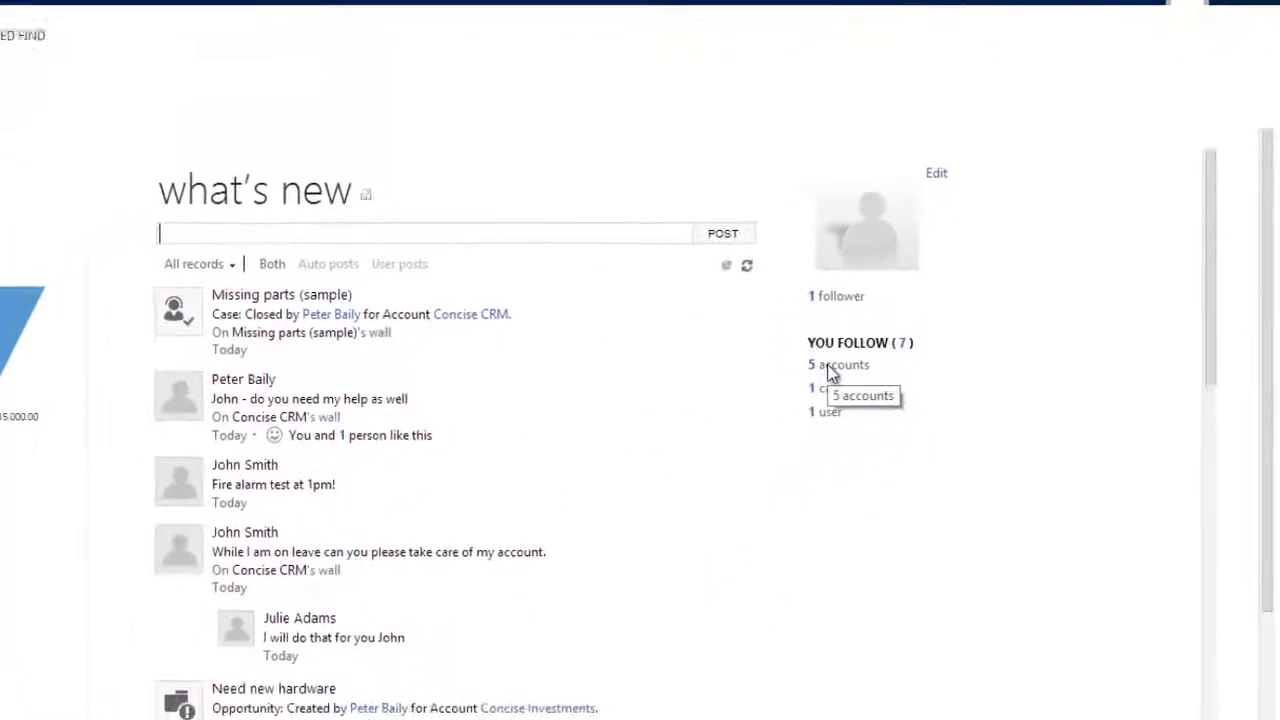
{"action": "left_click", "coordinate": [831, 362]}
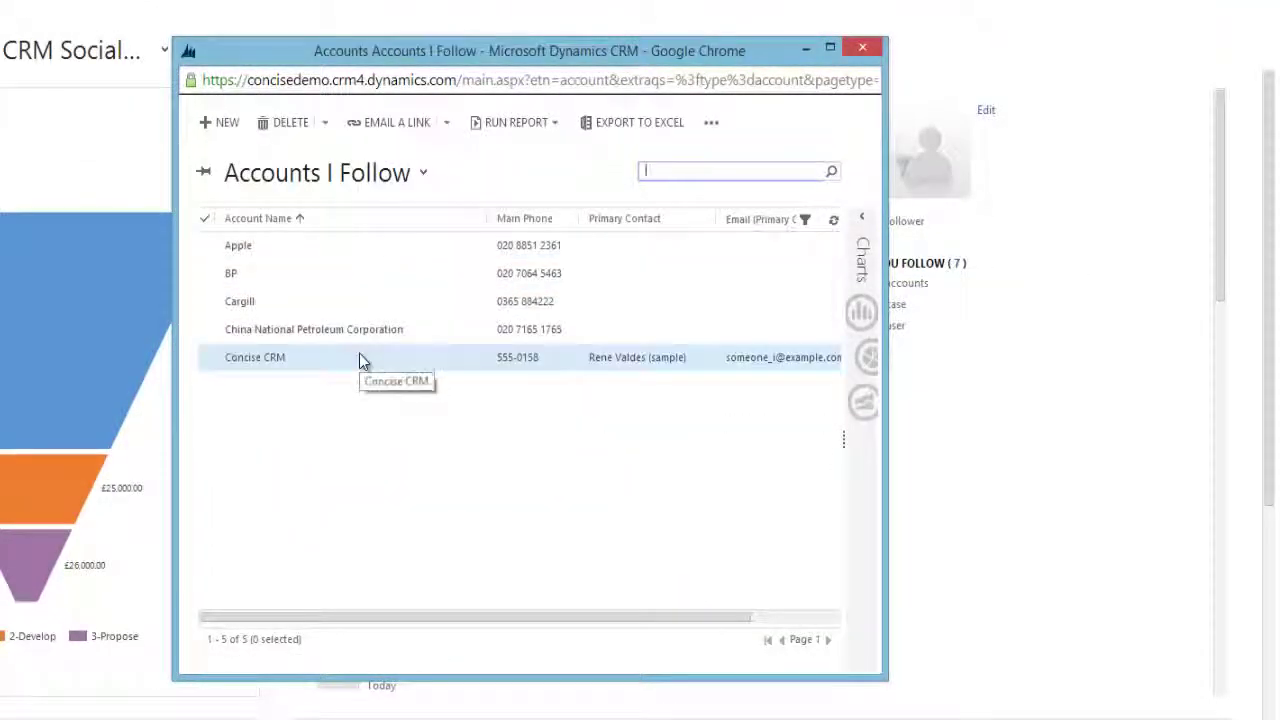
{"action": "left_click", "coordinate": [862, 47]}
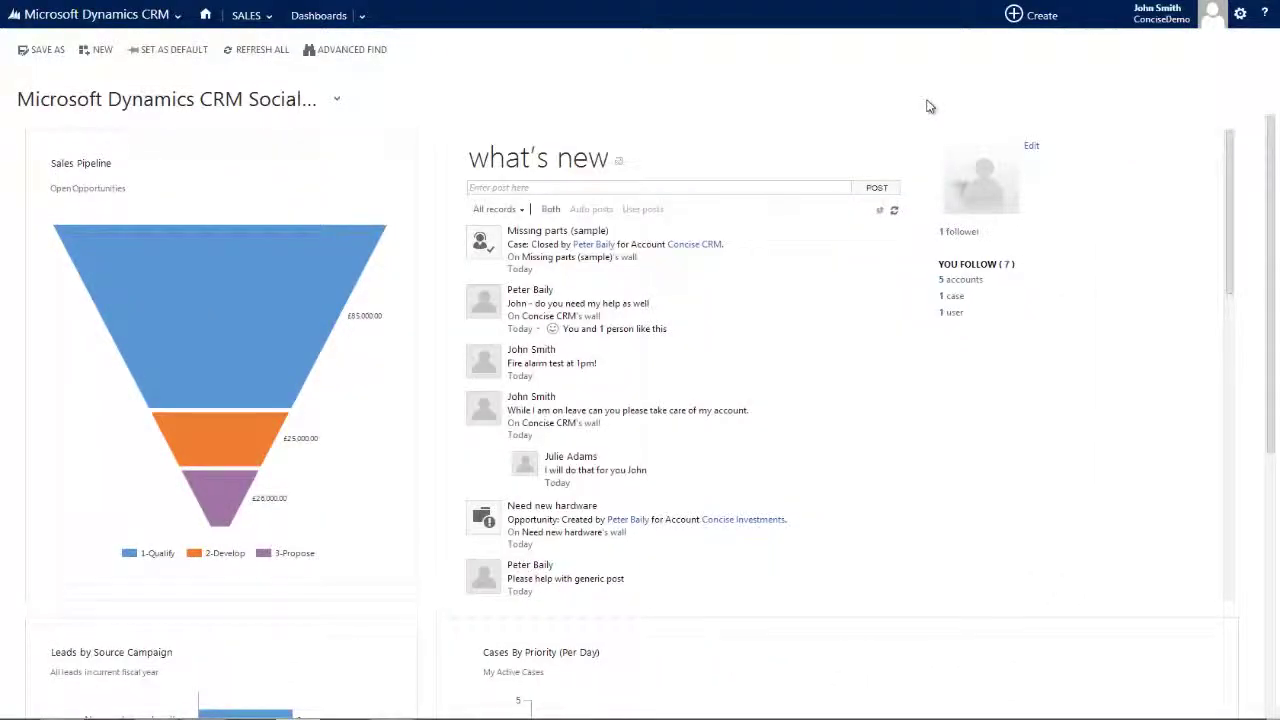